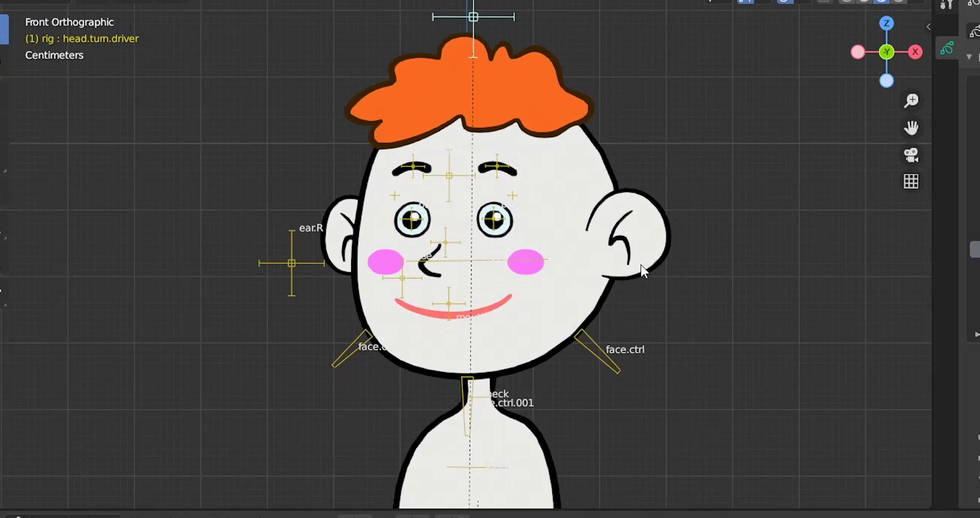
# Move the chin control bone face.ctrl.001 down onto the chest to lengthen the chin
pyautogui.click(473, 431)
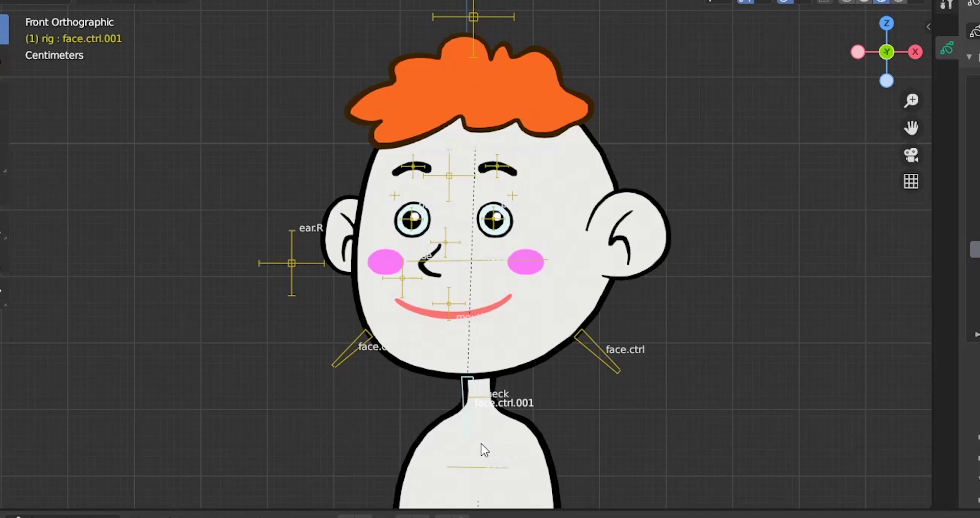
pyautogui.press('g')
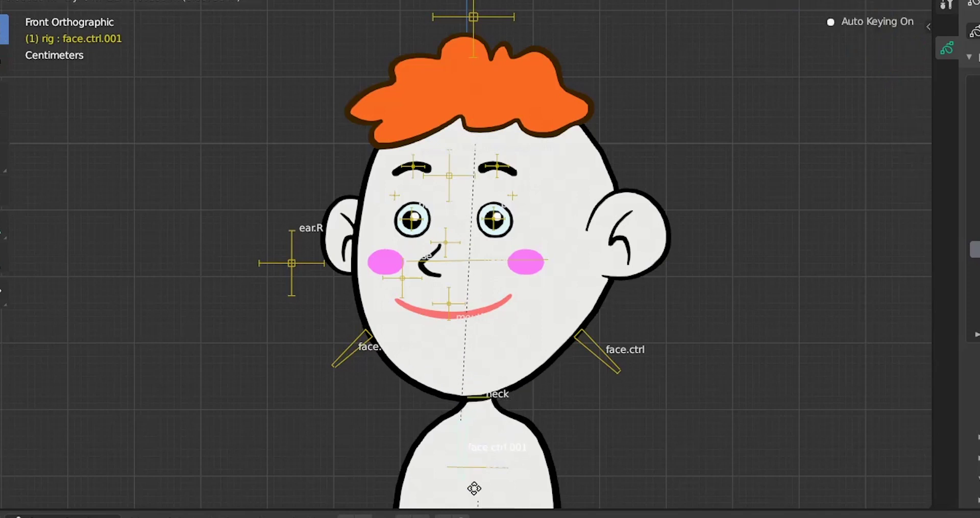
pyautogui.click(476, 496)
# Move both jaw-side control bones inward to narrow the jaw, shifting face.ctrl about -0.026 m in X and -0.003 m in Z
pyautogui.click(340, 367)
pyautogui.press('g')
pyautogui.click(353, 362)
pyautogui.click(594, 354)
pyautogui.press('g')
pyautogui.click(578, 356)
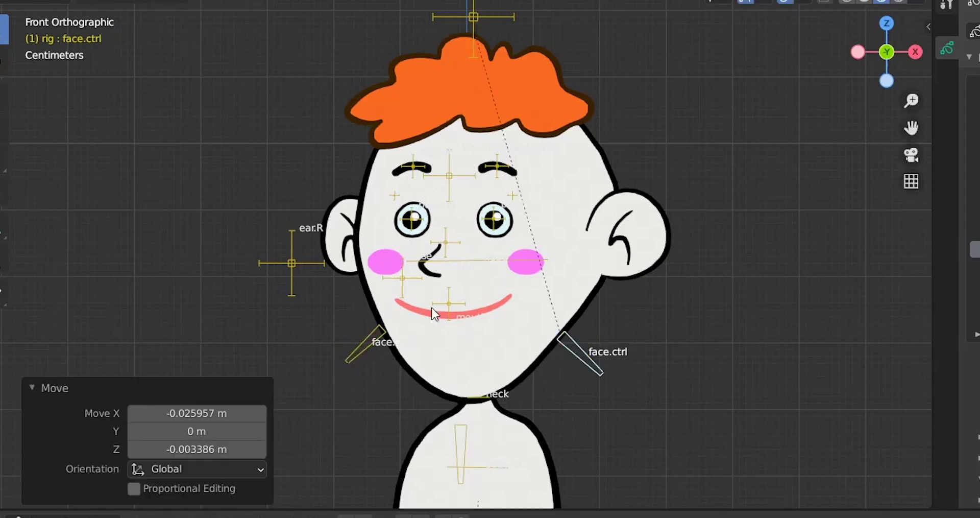
# Scale the mouth control down uniformly to about 0.437
pyautogui.click(454, 319)
pyautogui.press('s')
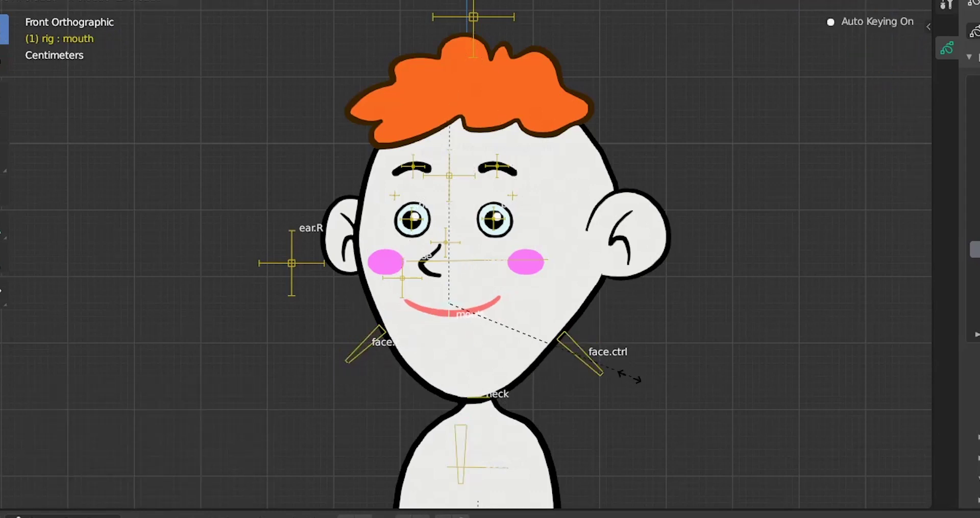
pyautogui.click(540, 352)
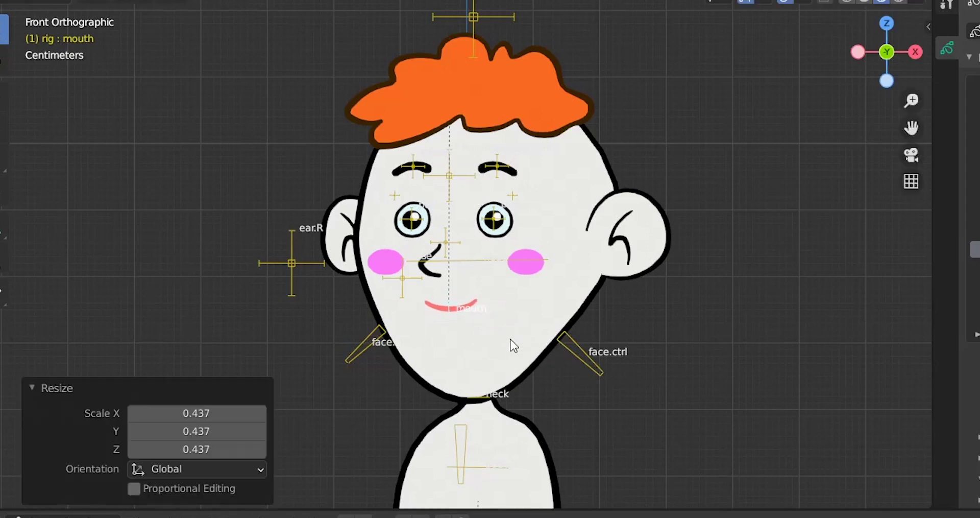
# Stretch the nose control vertically by about 1.909 in Z and reposition it slightly down toward the face centre
pyautogui.click(406, 290)
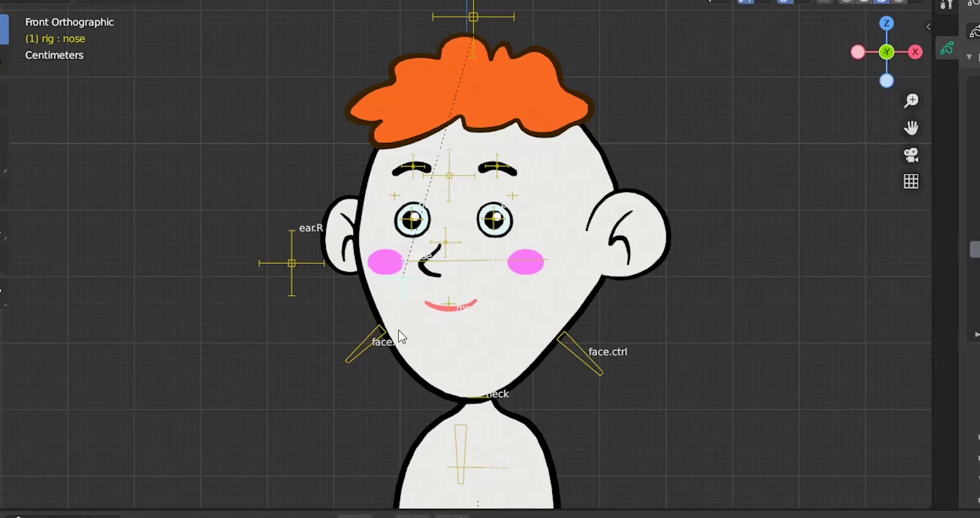
pyautogui.press('g')
pyautogui.rightClick(411, 330)
pyautogui.press('s')
pyautogui.press('z')
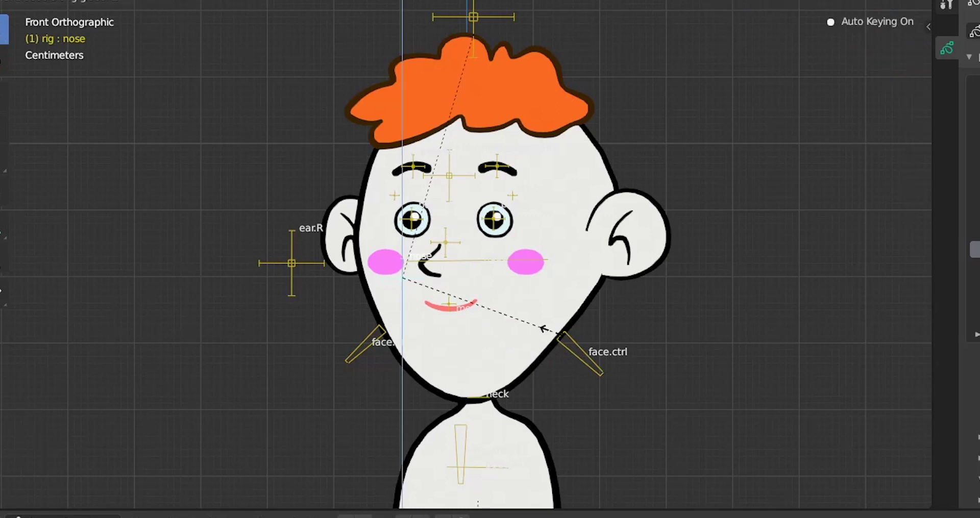
pyautogui.click(686, 371)
pyautogui.press('g')
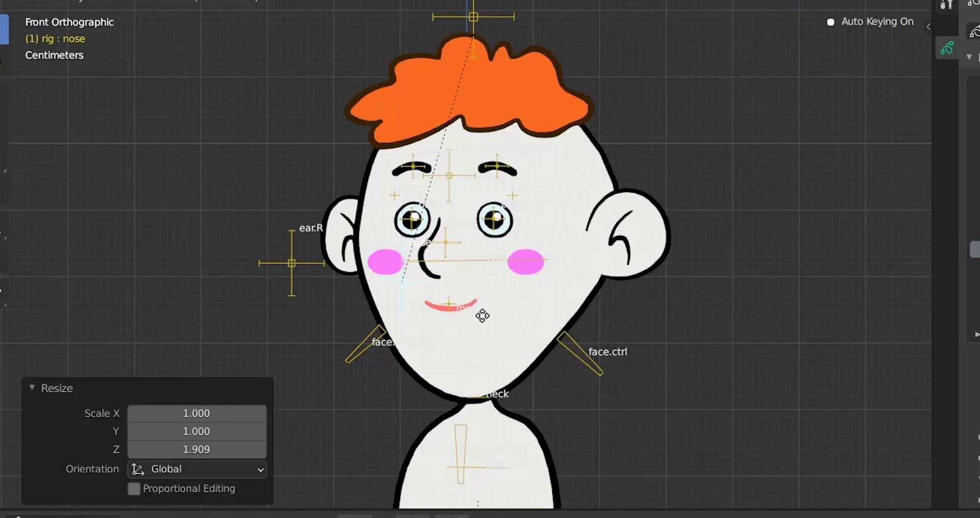
pyautogui.click(486, 317)
# Scale the pupils up uniformly by about 1.685 so they fill the eyes
pyautogui.click(528, 248)
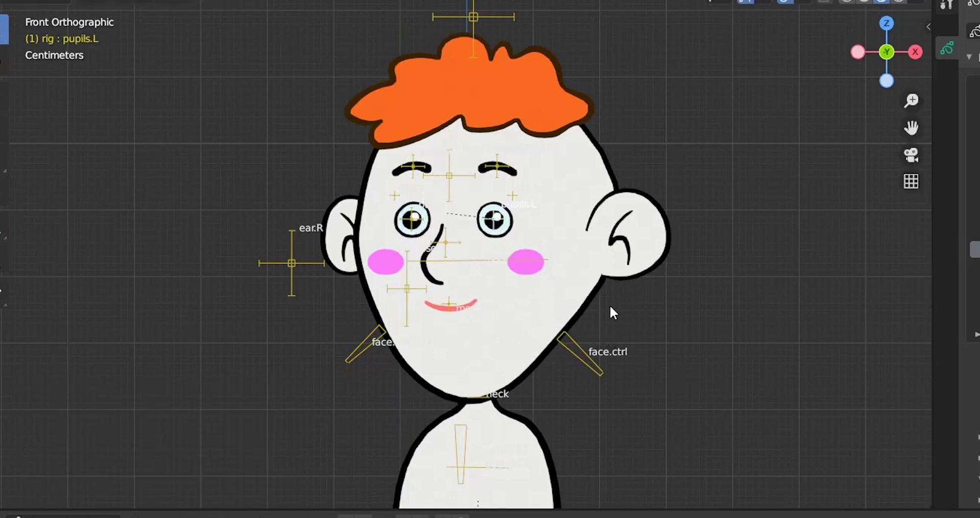
pyautogui.press('s')
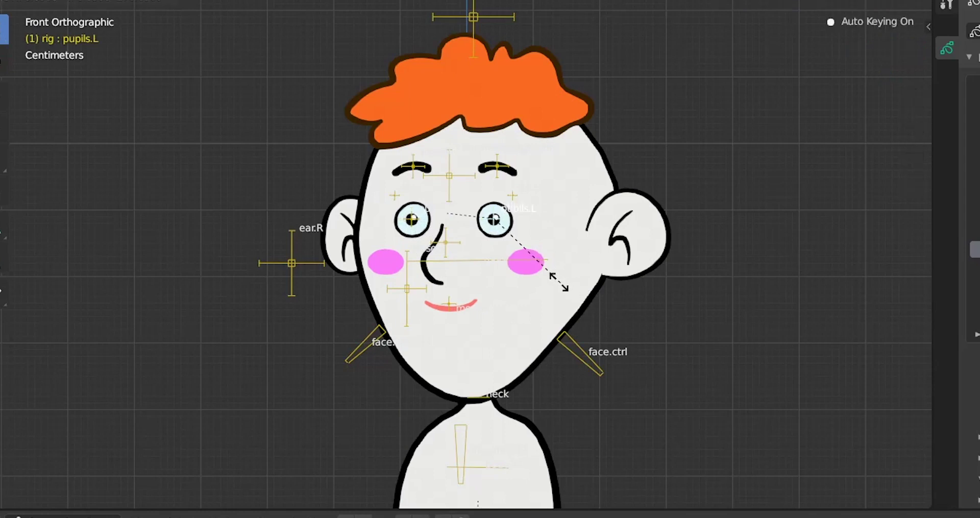
pyautogui.click(709, 335)
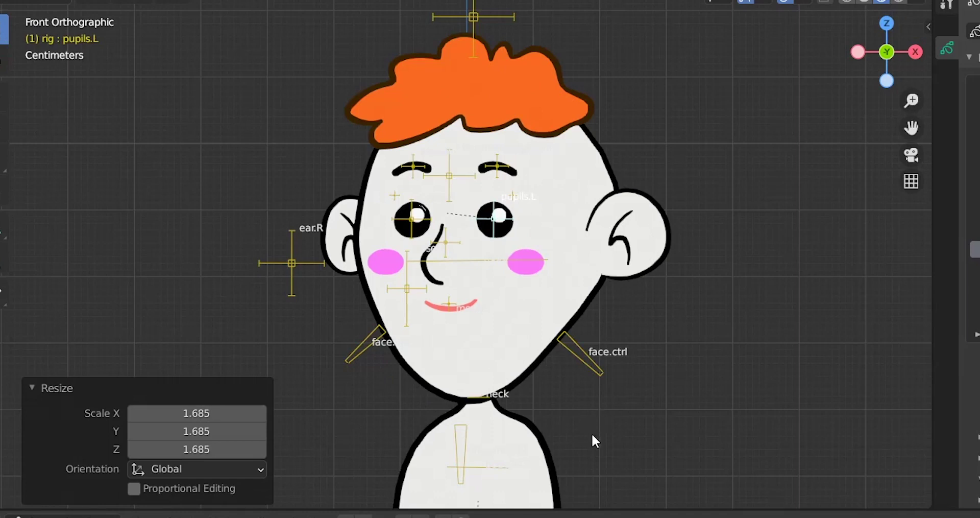
# Widen the jaw by moving face.ctrl about 0.059 m in X and face.ctrl.002 about -0.050 m in X and -0.012 m in Z
pyautogui.click(610, 364)
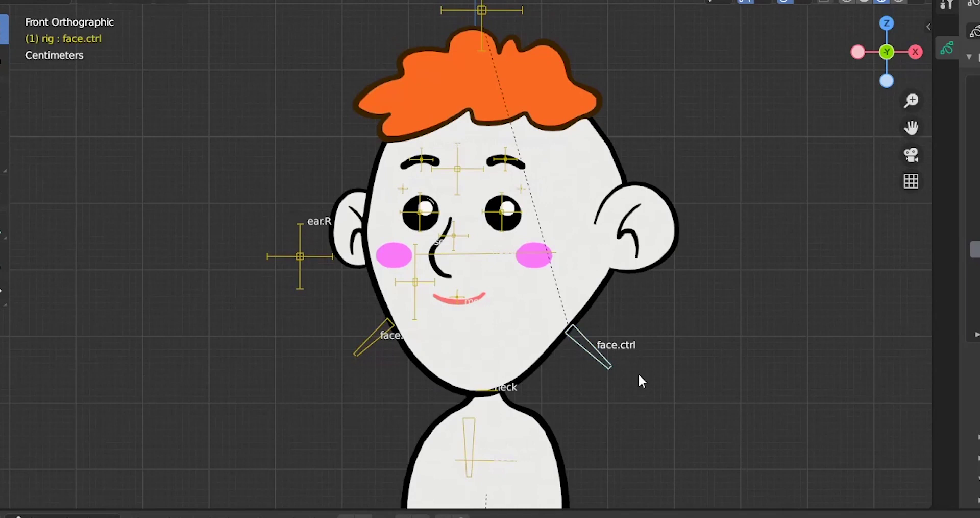
pyautogui.press('g')
pyautogui.press('x')
pyautogui.click(676, 374)
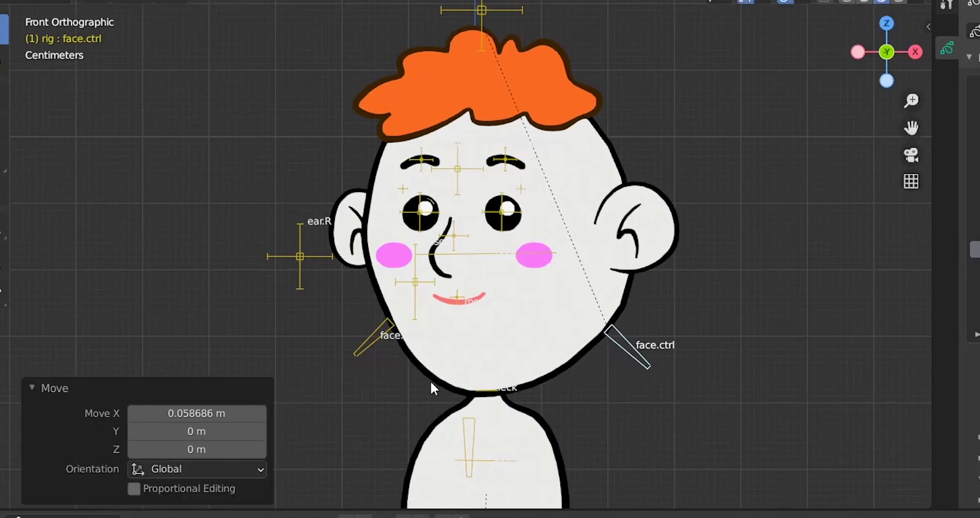
pyautogui.click(360, 360)
pyautogui.press('g')
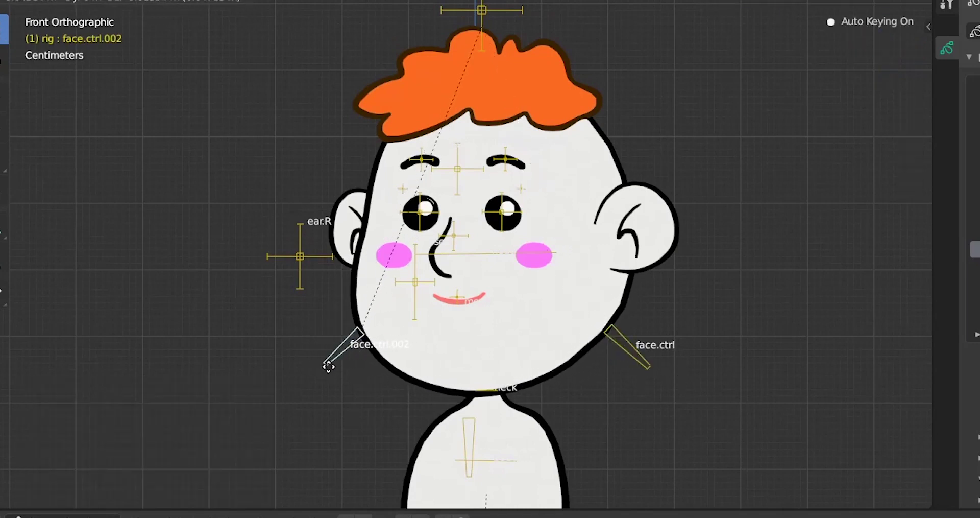
pyautogui.click(326, 364)
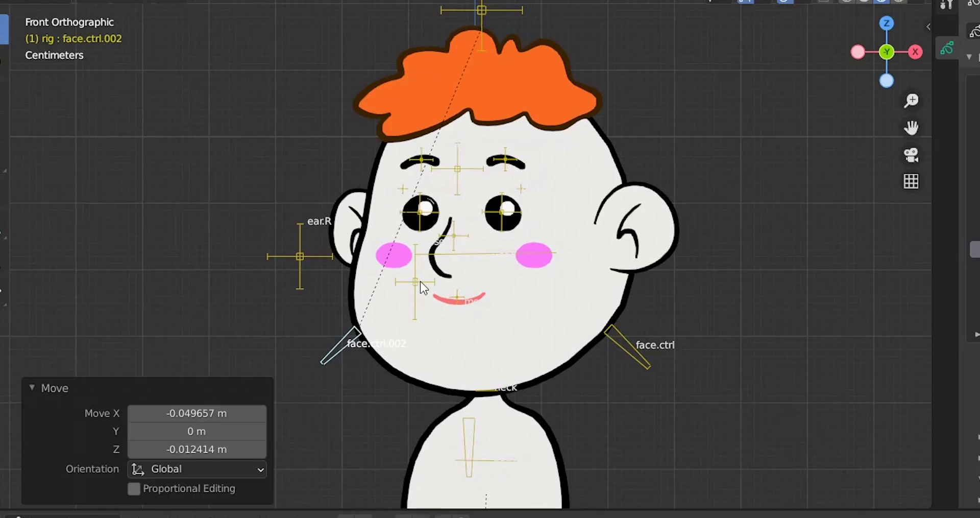
# Widen the nose by about 1.913 in X and move it sideways back between the eyes
pyautogui.click(421, 281)
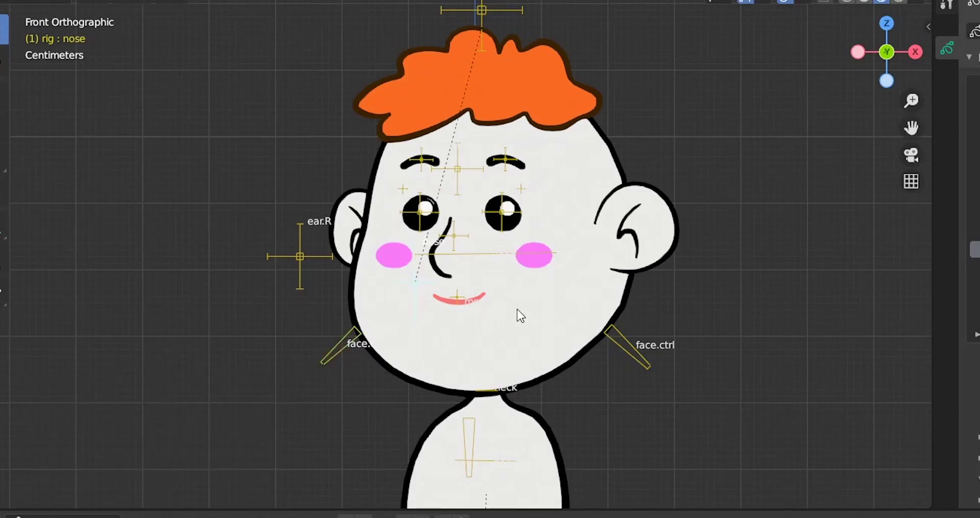
pyautogui.press('s')
pyautogui.press('x')
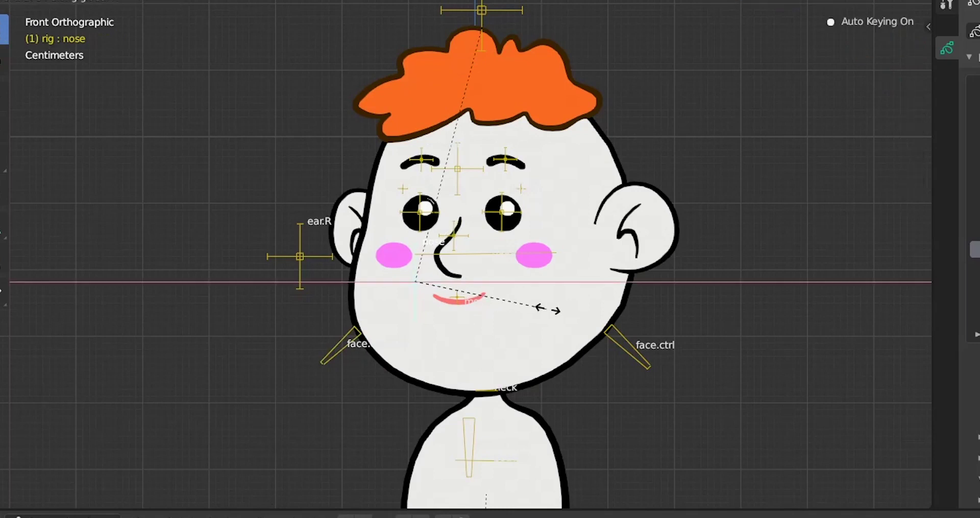
pyautogui.click(590, 311)
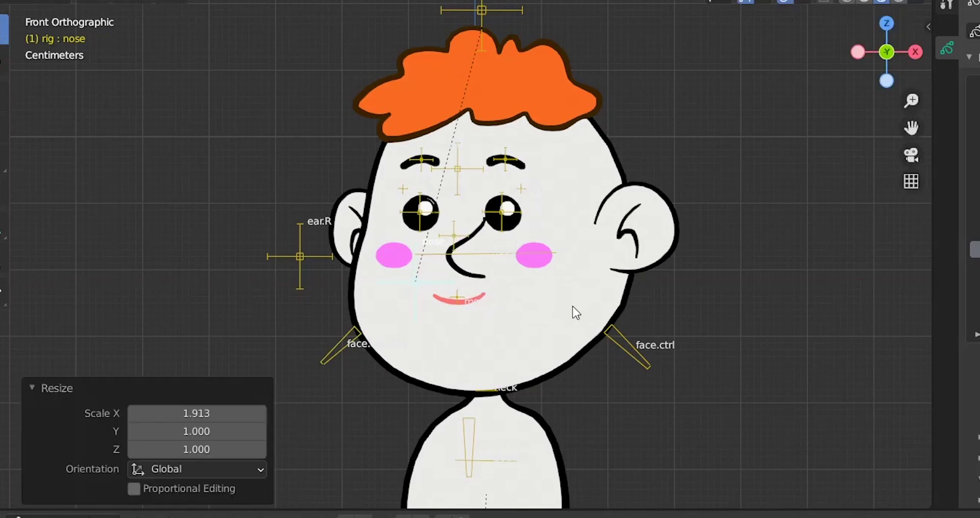
pyautogui.press('g')
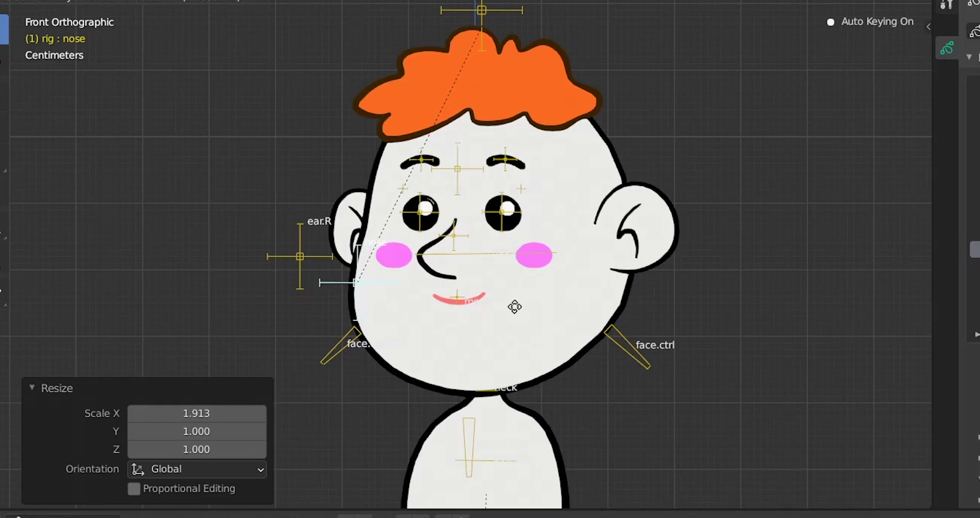
pyautogui.click(514, 306)
# Scale both pupils down toward each other to give the character smaller, cross-eyed pupils
pyautogui.click(504, 224)
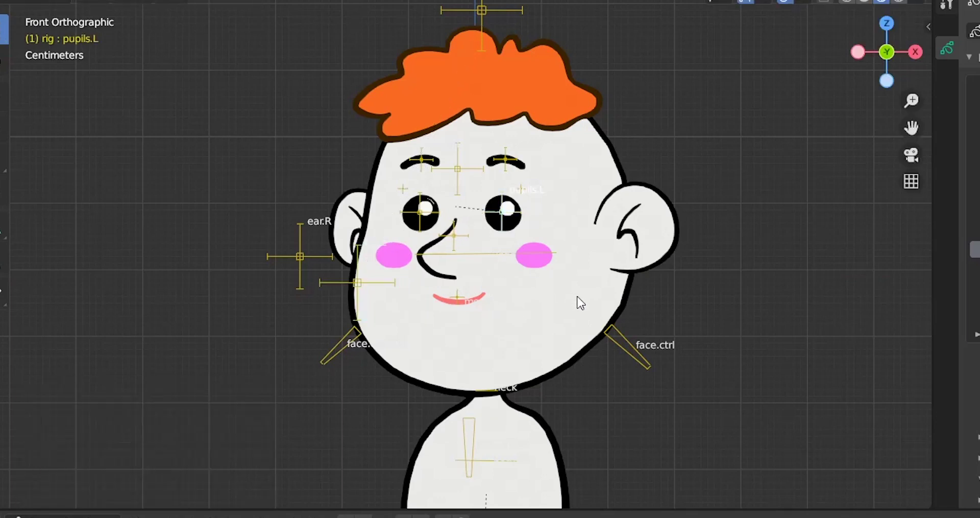
pyautogui.click(426, 216)
pyautogui.press('s')
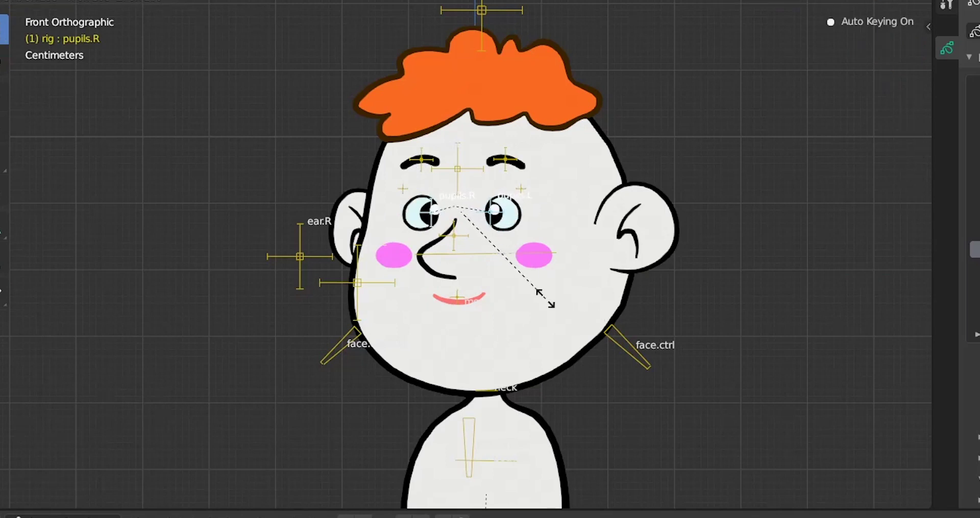
pyautogui.click(545, 297)
# Shrink the eyebrows uniformly to about 0.661 using the brow.R control
pyautogui.click(422, 170)
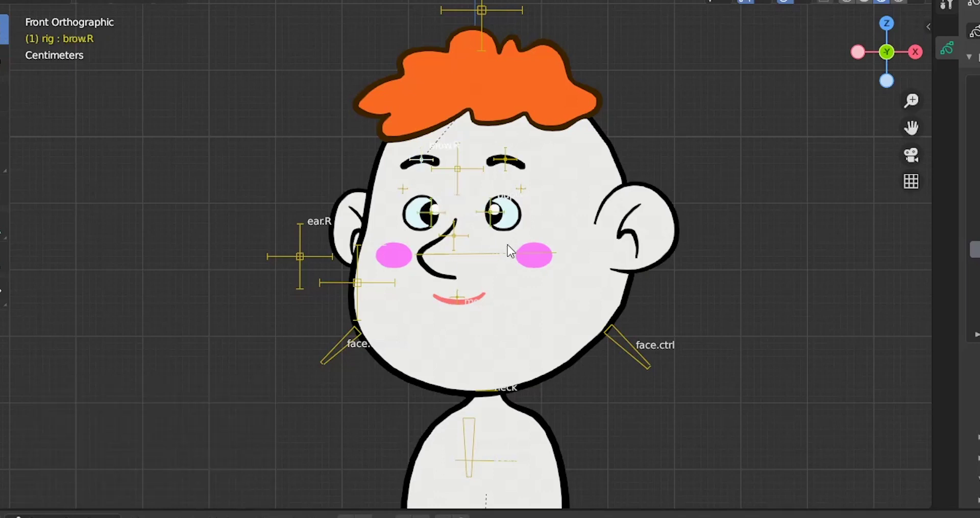
pyautogui.press('s')
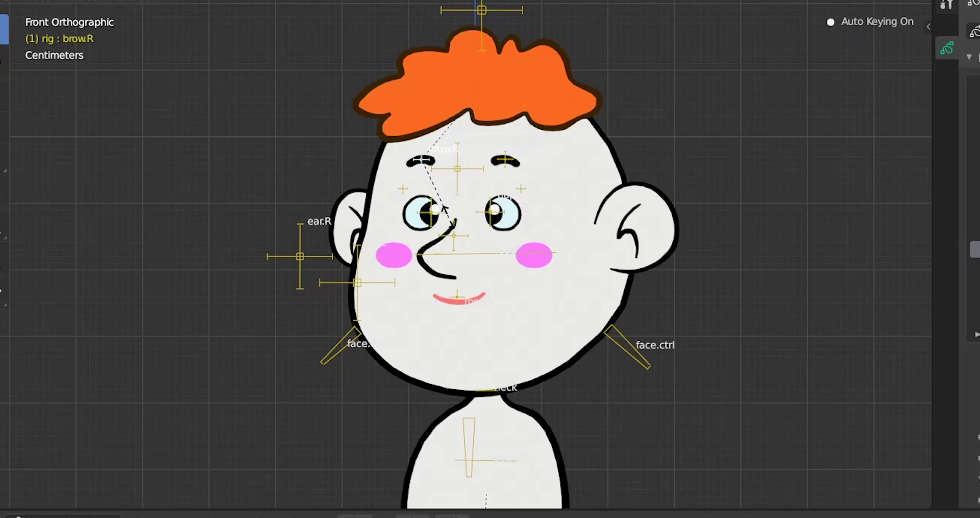
pyautogui.click(453, 222)
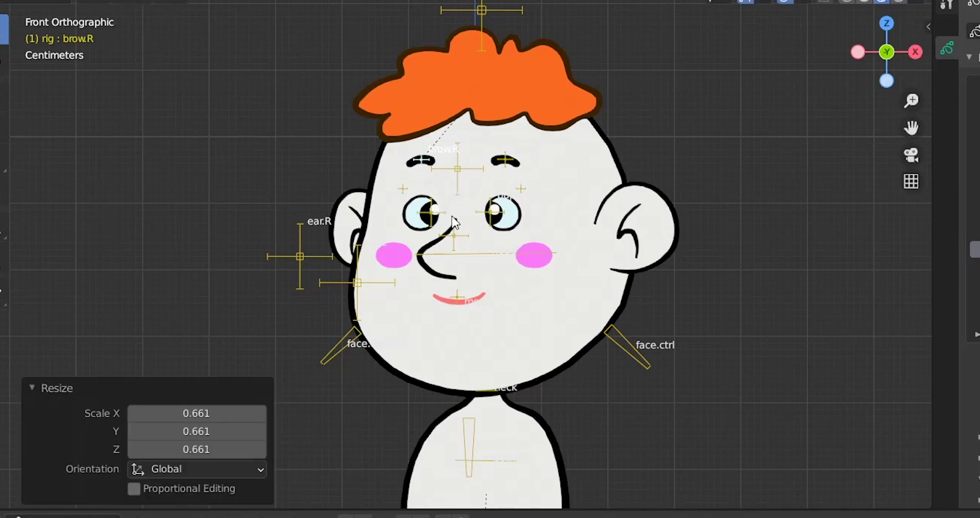
# Enlarge the ear.R control by about 1.517 and move it outward about -0.111 m in X and -0.043 m in Z
pyautogui.click(300, 289)
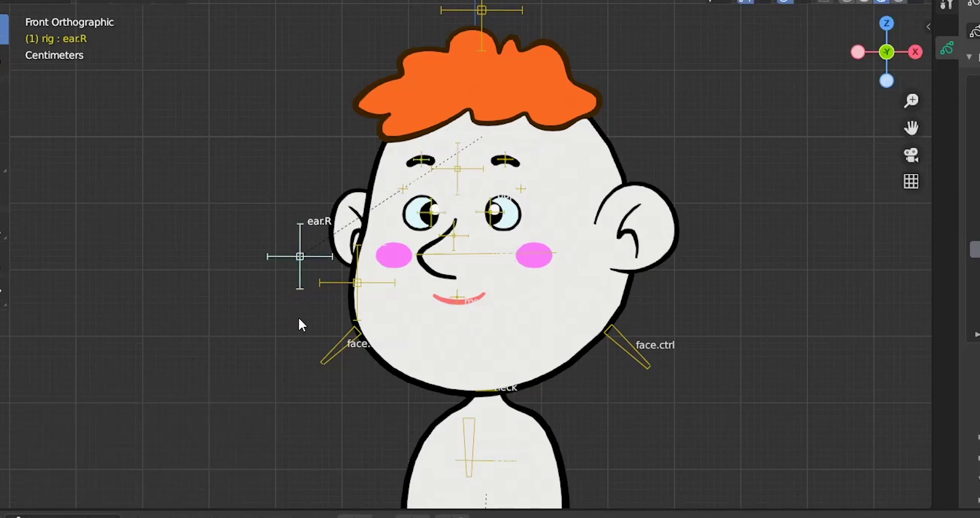
pyautogui.press('g')
pyautogui.click(289, 316)
pyautogui.press('s')
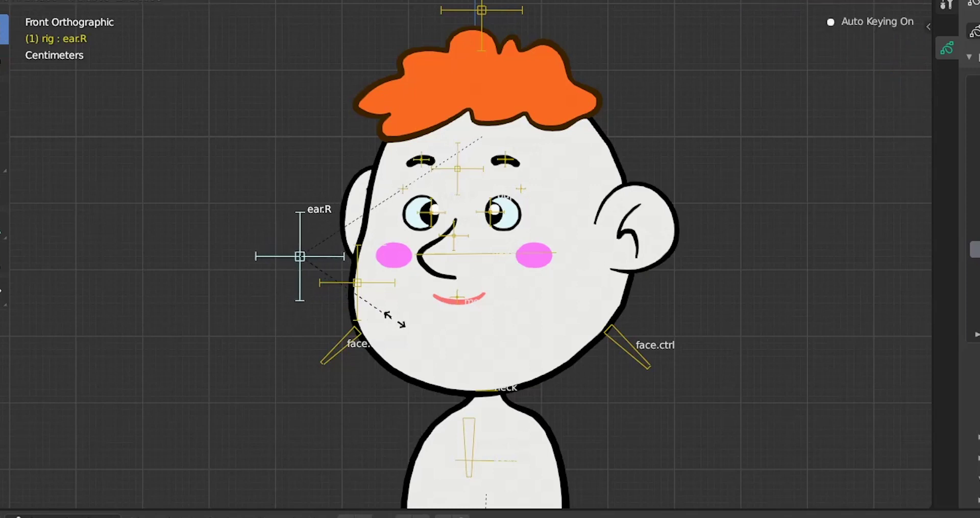
pyautogui.click(409, 325)
pyautogui.press('g')
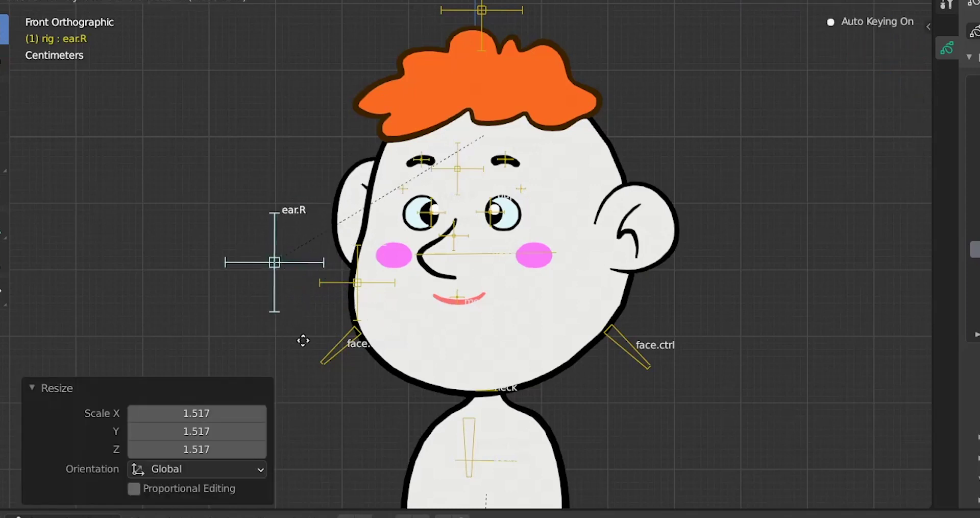
pyautogui.click(261, 361)
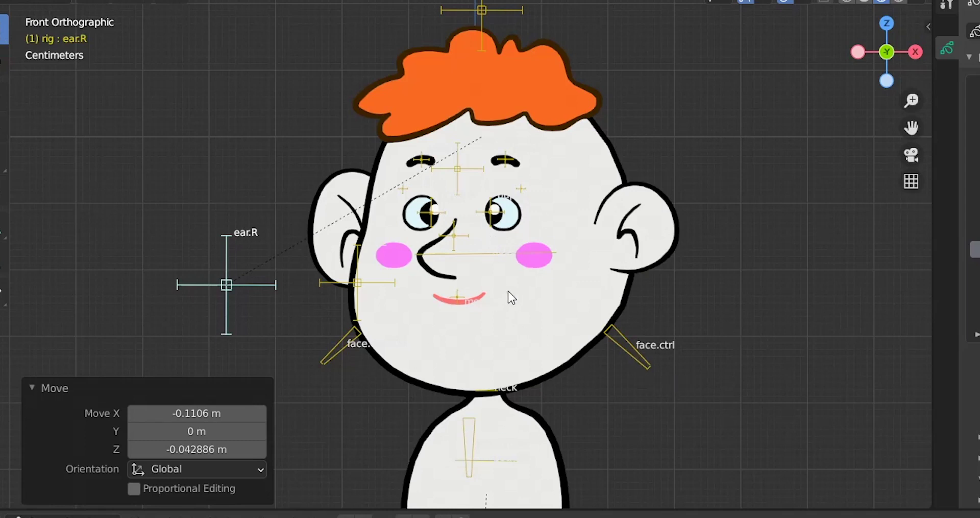
# Move both jaw-side control bones inward to slim the lower face
pyautogui.click(334, 351)
pyautogui.press('g')
pyautogui.click(372, 378)
pyautogui.moveTo(638, 359); pyautogui.dragTo(622, 357)
# Reset the scale of ear.R and move it back against the head, about 0.097 m in X and 0.036 m in Z
pyautogui.click(239, 296)
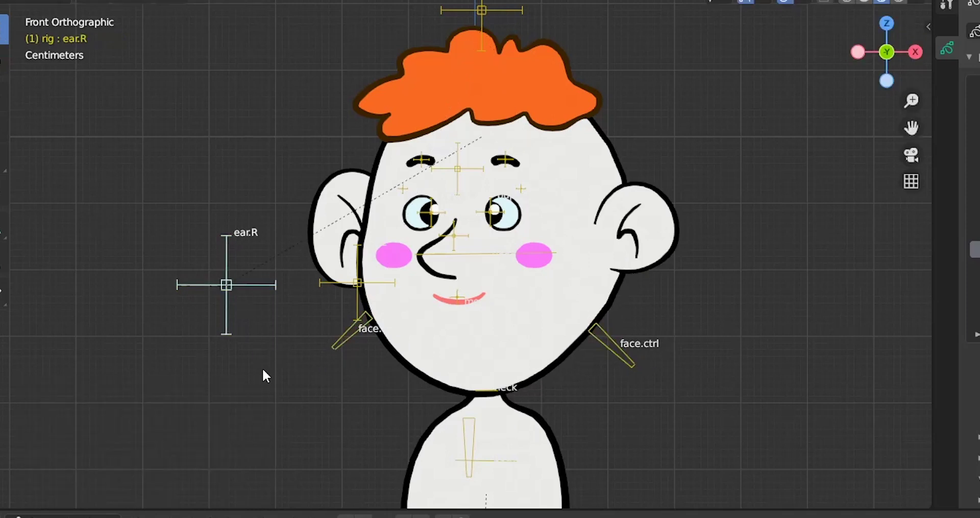
pyautogui.hotkey('alt', 's')
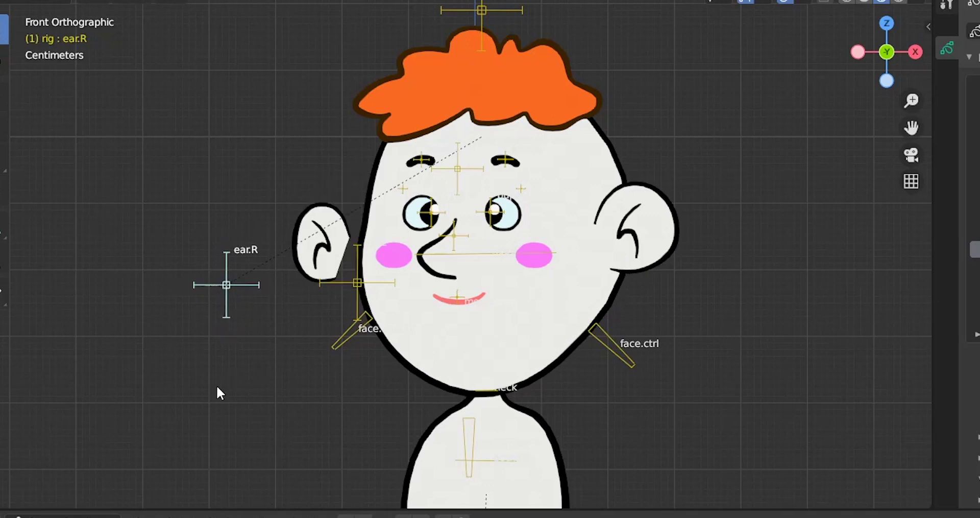
pyautogui.press('g')
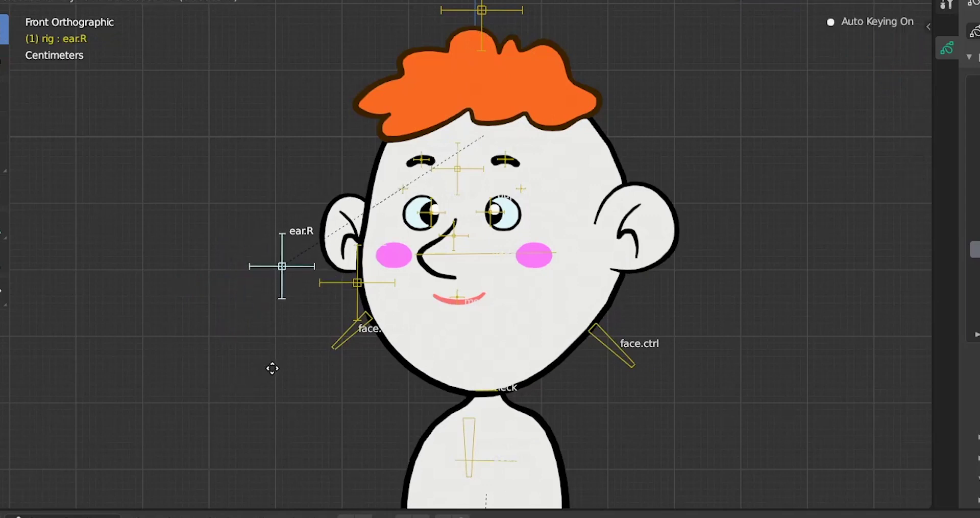
pyautogui.click(282, 364)
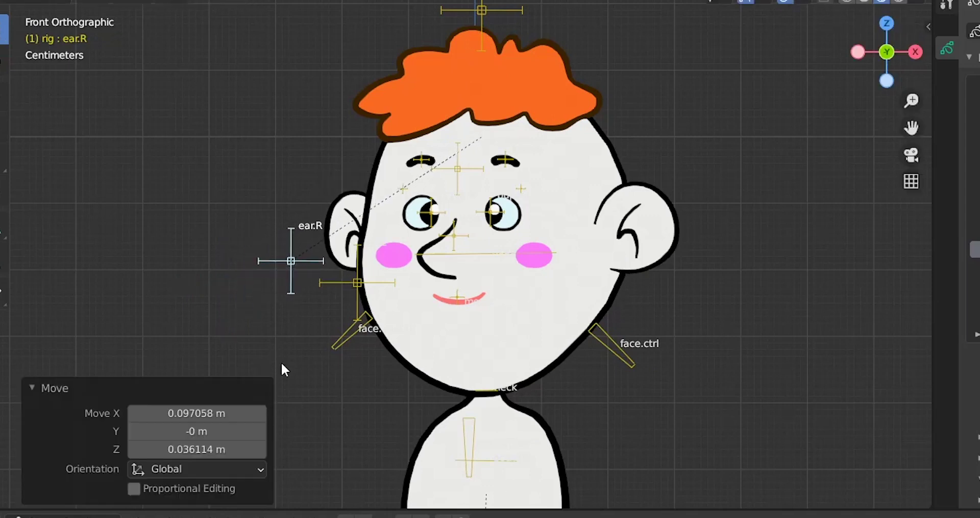
# Enlarge the mouth control uniformly by about 4.076 and reposition it slightly on the lower face
pyautogui.click(464, 303)
pyautogui.press('s')
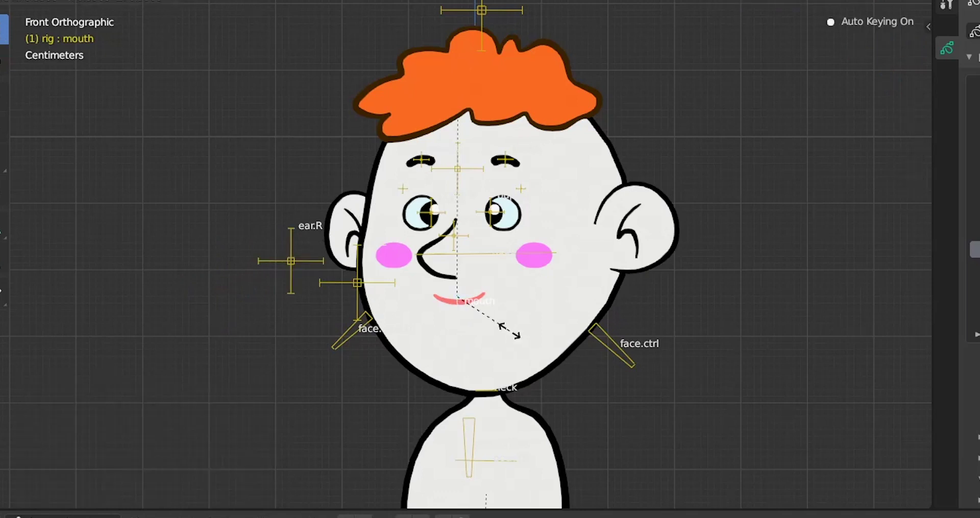
pyautogui.click(694, 351)
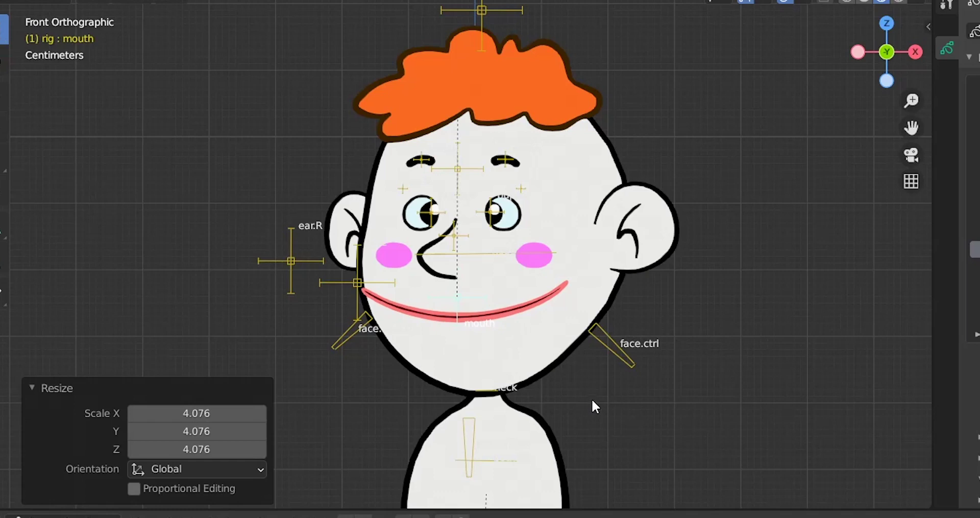
pyautogui.press('g')
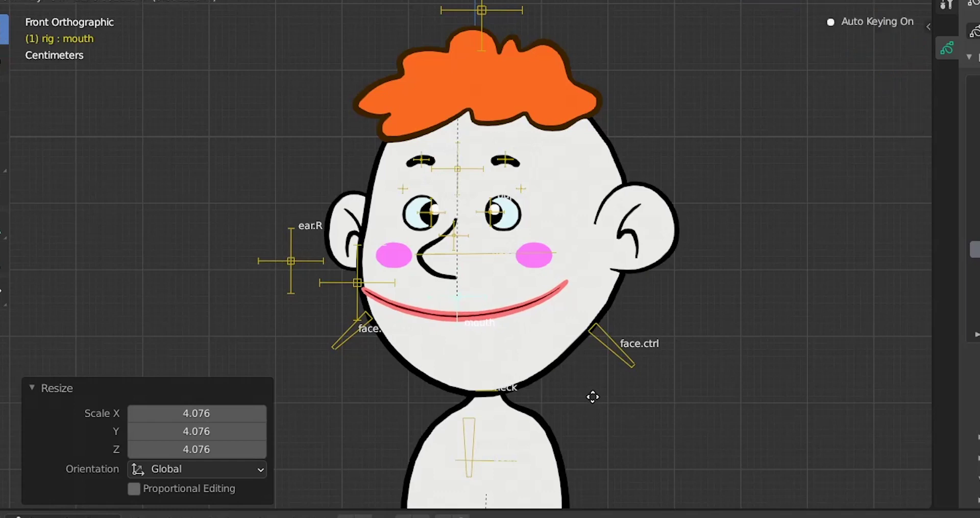
pyautogui.click(596, 392)
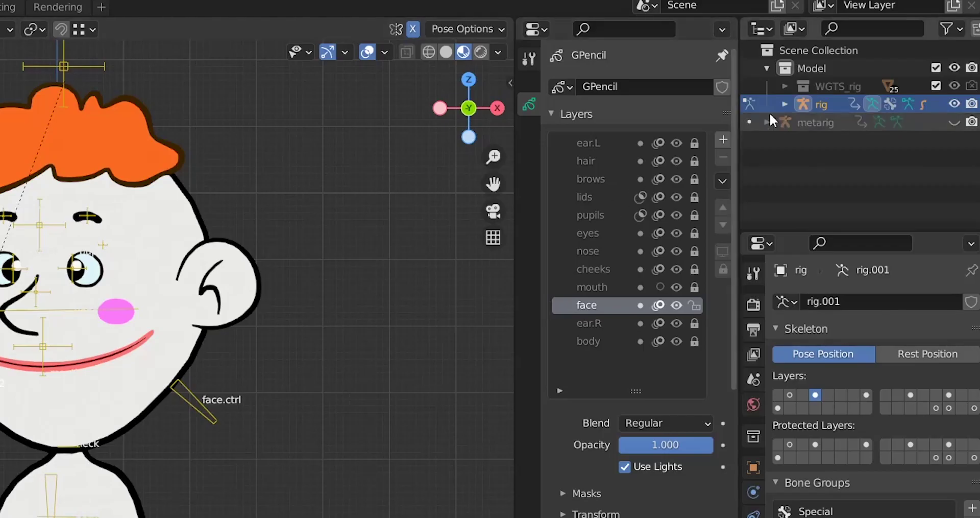
# Duplicate the Model collection to get a second copy of the character
pyautogui.click(815, 69)
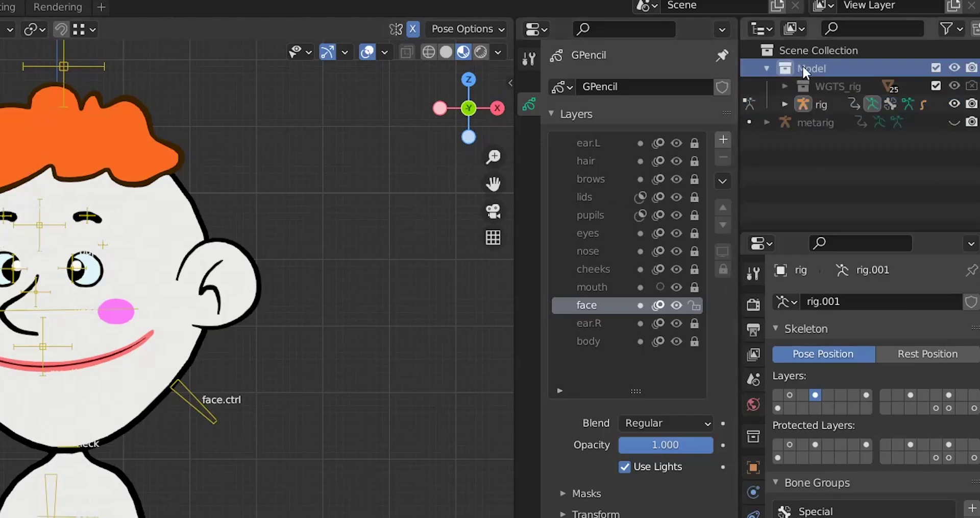
pyautogui.rightClick(795, 67)
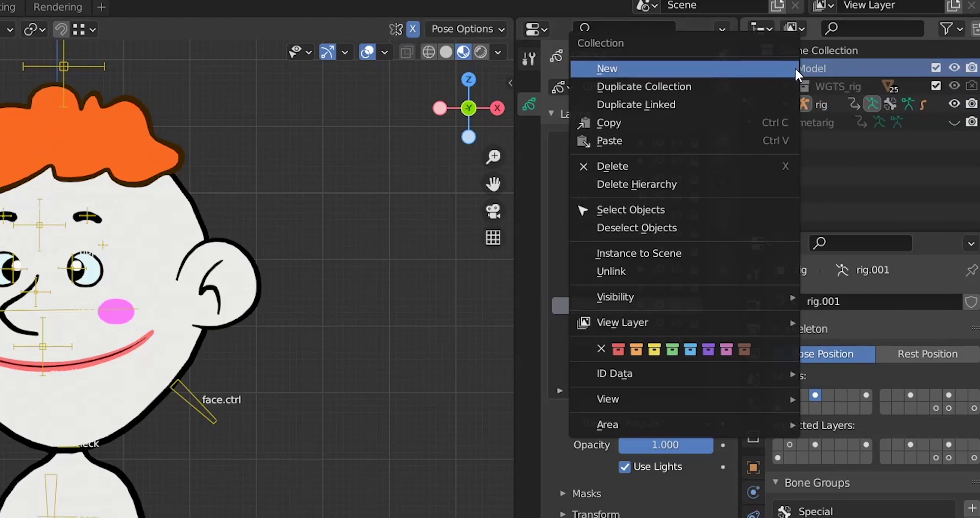
pyautogui.click(718, 88)
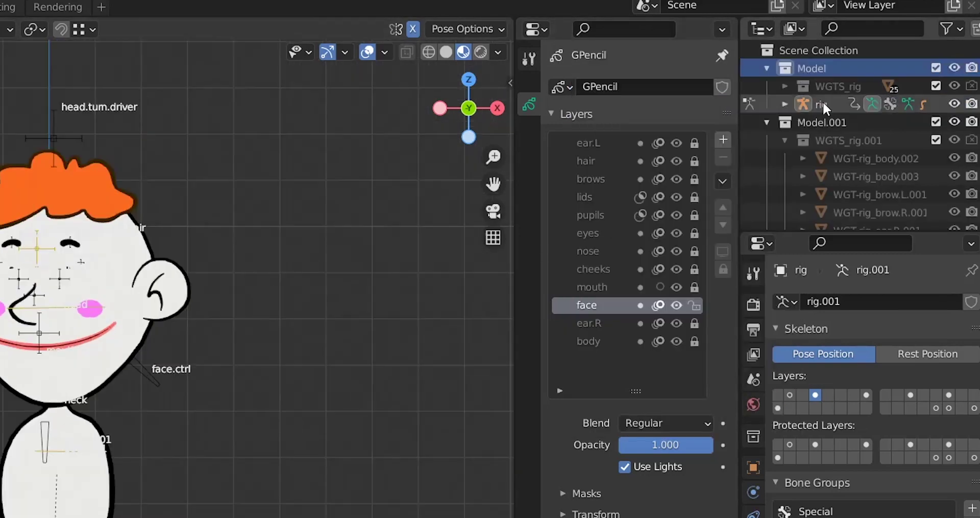
# Move the rig of the Model collection about 0.593 m in X and 0.005 m in Z, beside the other character
pyautogui.click(822, 103)
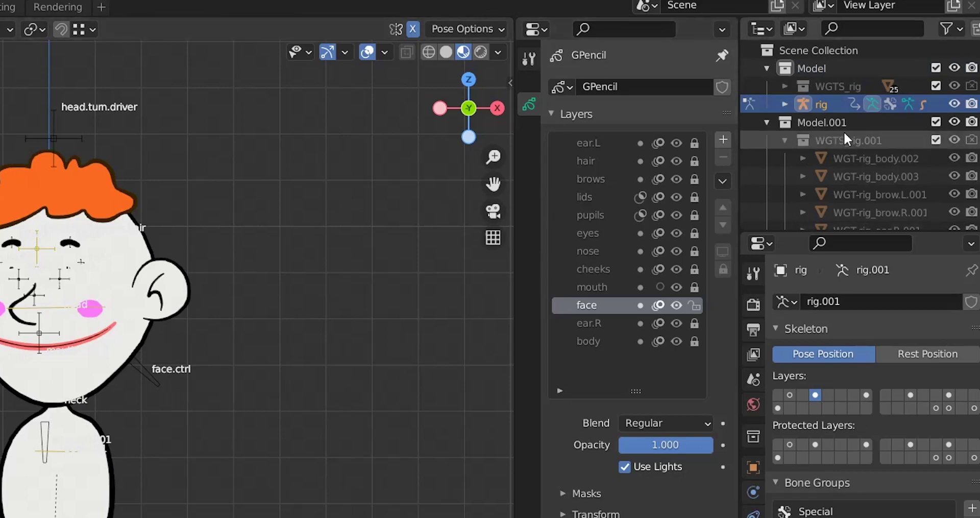
pyautogui.click(749, 100)
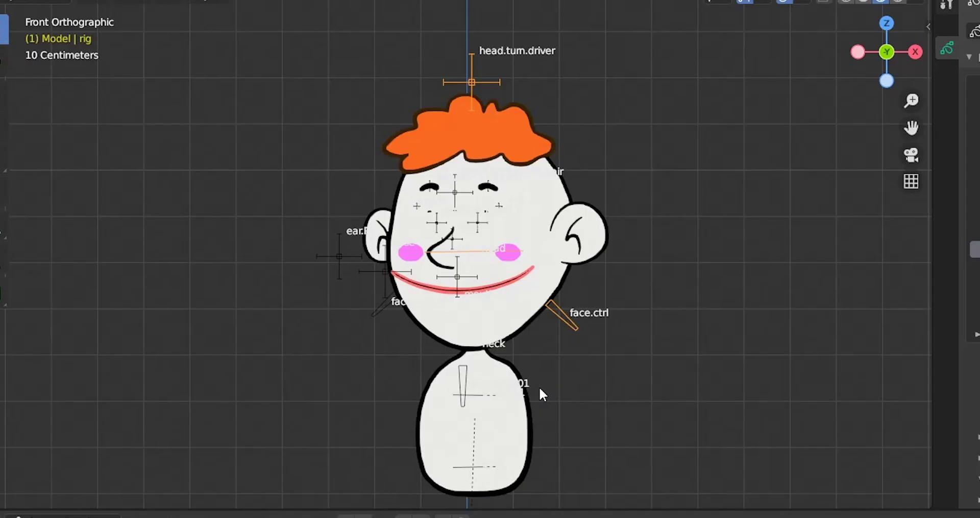
pyautogui.press('g')
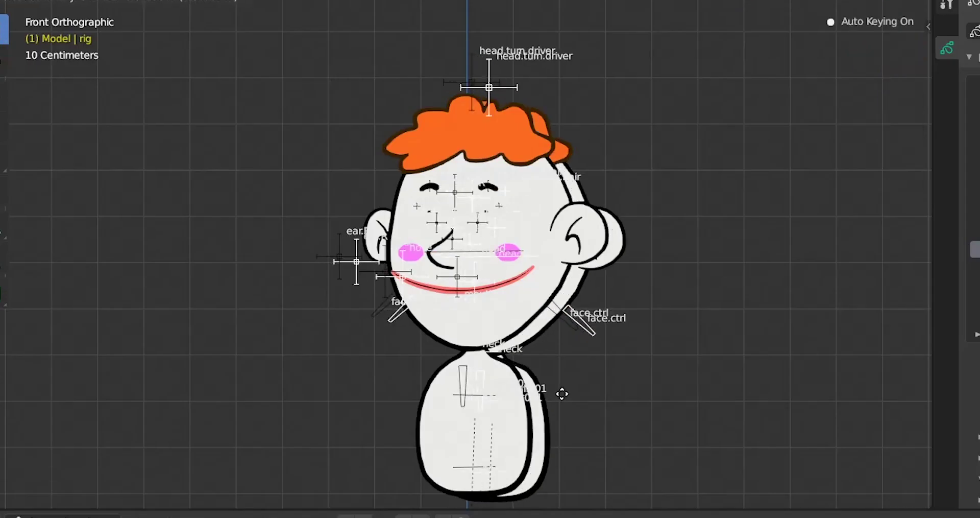
pyautogui.click(812, 384)
pyautogui.keyDown('shift'); pyautogui.moveTo(648, 378); pyautogui.dragTo(495, 364, button='middle'); pyautogui.keyUp('shift')
pyautogui.scroll(3, 431, 365)
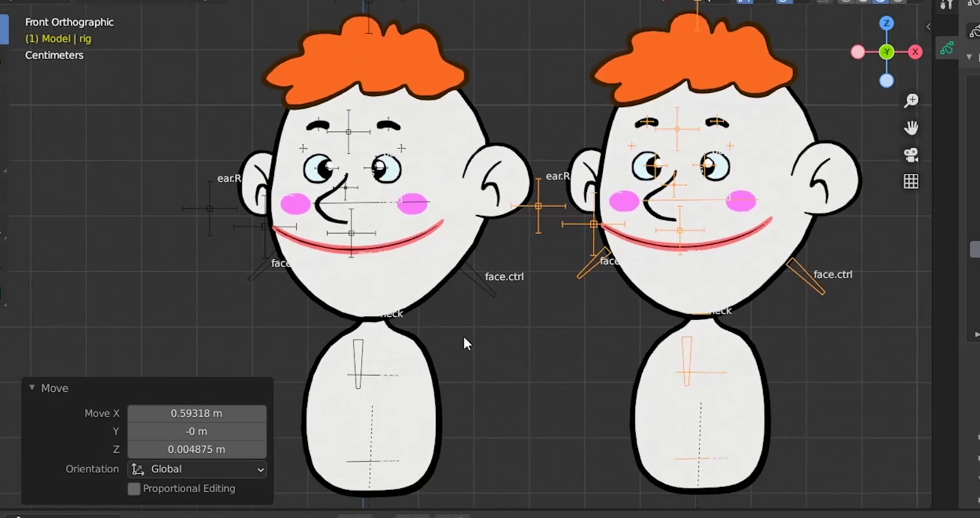
# Enter Pose Mode on the moved rig and scale its mouth control down to a small smile
pyautogui.click(700, 231)
pyautogui.click(712, 250)
pyautogui.hotkey('ctrl', 'Tab')
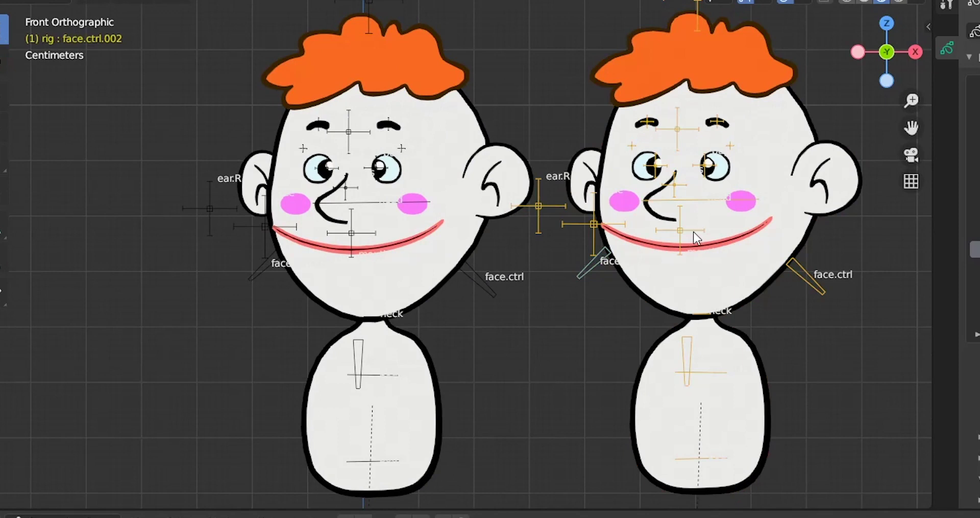
pyautogui.click(701, 239)
pyautogui.press('s')
pyautogui.click(721, 271)
# Narrow the moved character's nose control along the X axis
pyautogui.click(675, 185)
pyautogui.press('s')
pyautogui.press('x')
pyautogui.rightClick(731, 297)
# Narrow the cross-shaped control at the side of the moved character's face along X and shift it inward toward the mouth
pyautogui.click(594, 224)
pyautogui.press('s')
pyautogui.press('x')
pyautogui.click(712, 302)
pyautogui.press('g')
pyautogui.click(759, 301)
# Move both jaw-side face control bones inward to taper the moved character's chin, and leave Pose Mode
pyautogui.click(595, 262)
pyautogui.press('g')
pyautogui.click(610, 260)
pyautogui.click(806, 276)
pyautogui.press('g')
pyautogui.hotkey('ctrl', 'Tab')
# Select the moved character's Grease Pencil object and show its material list
pyautogui.click(862, 190)
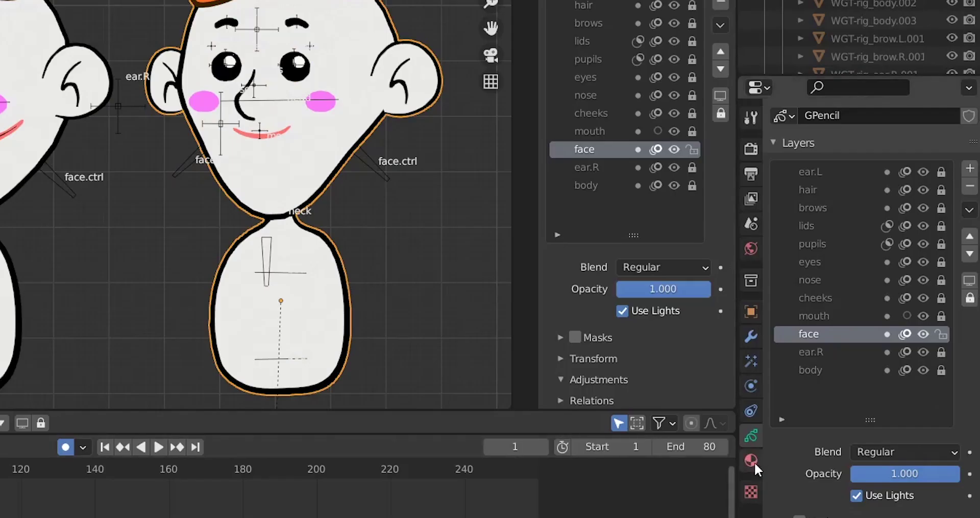
pyautogui.click(752, 464)
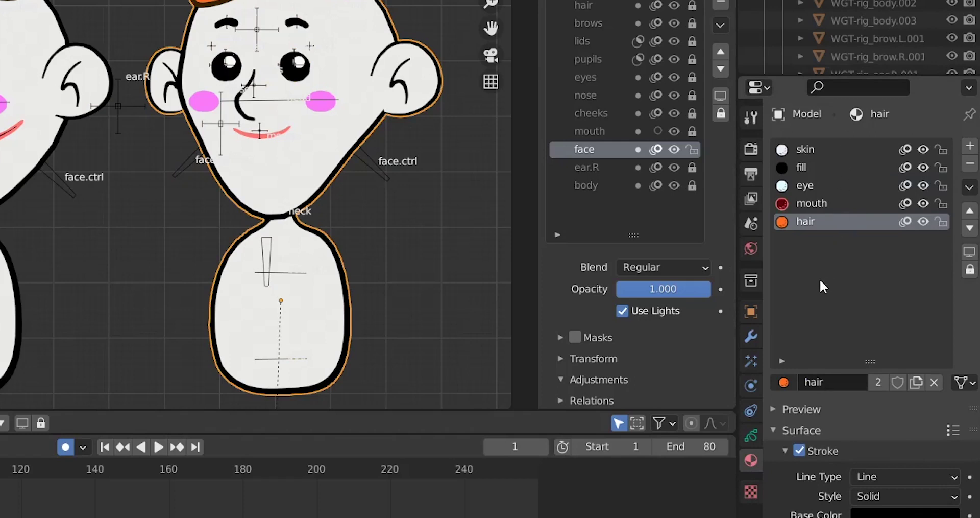
pyautogui.click(900, 515)
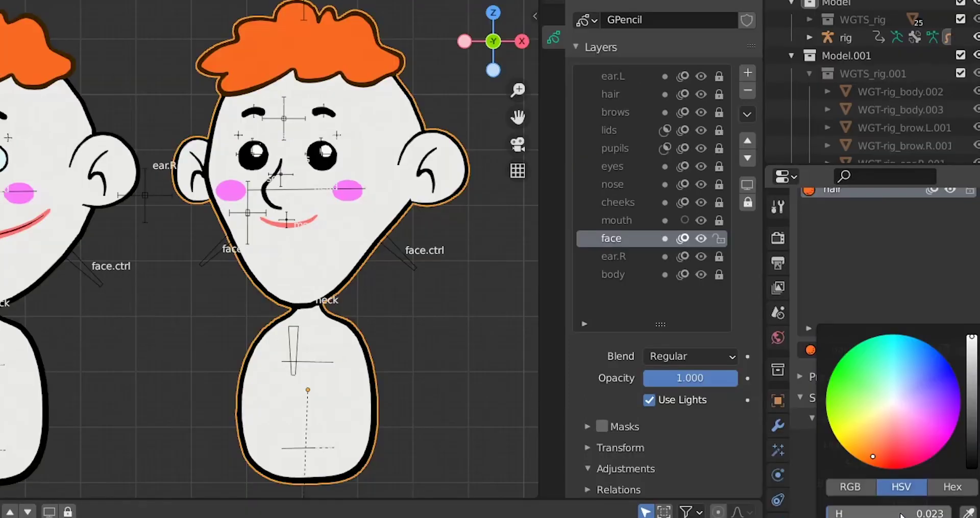
pyautogui.moveTo(877, 441); pyautogui.dragTo(871, 418)
pyautogui.press('Escape')
pyautogui.scroll(6, 842, 360)
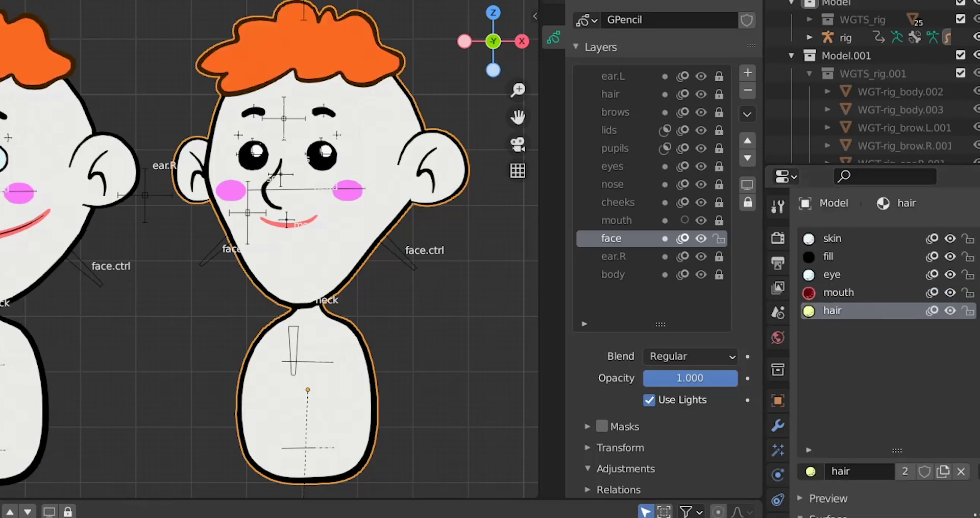
# Make the selected character's hair material single-user and set its fill colour to dark brown with a hue of 0.060
pyautogui.click(905, 471)
pyautogui.scroll(-5, 888, 408)
pyautogui.click(919, 516)
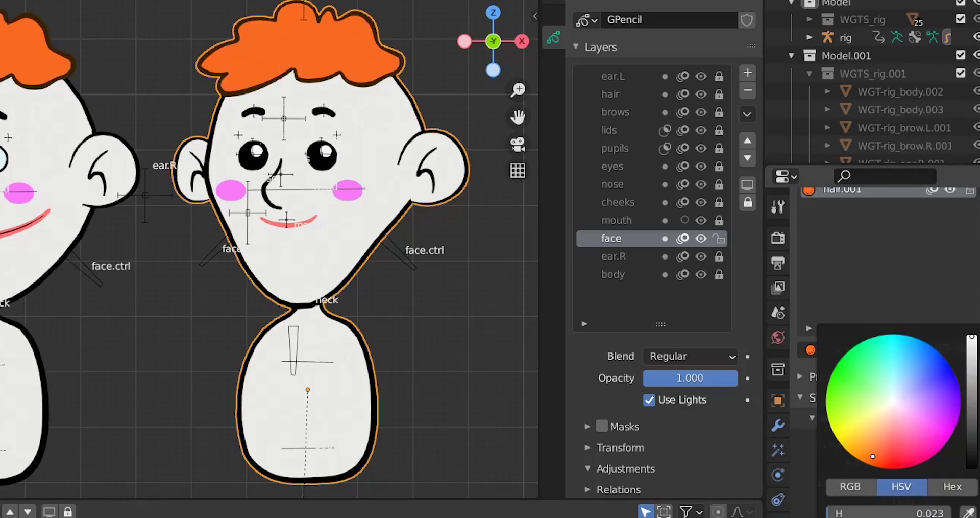
pyautogui.moveTo(888, 415); pyautogui.dragTo(855, 443)
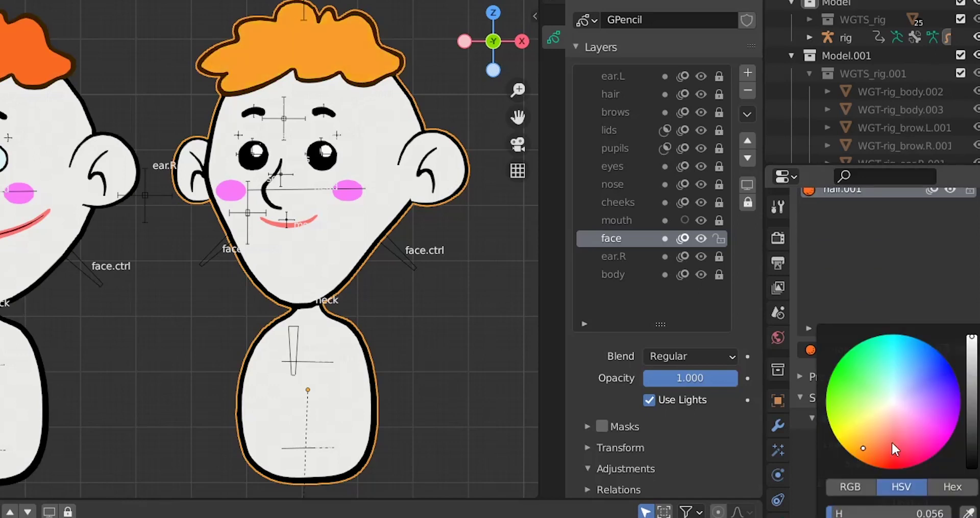
pyautogui.moveTo(972, 338); pyautogui.dragTo(972, 422)
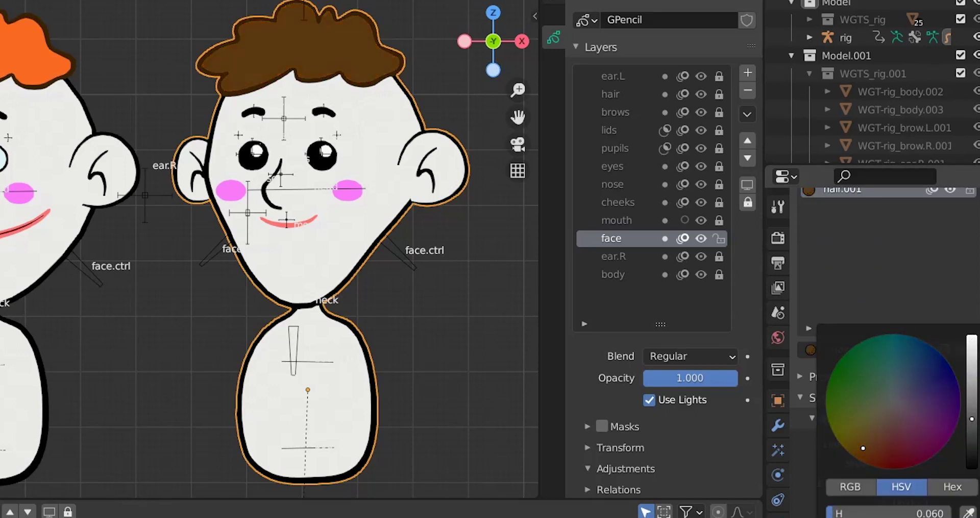
# Make the selected character's skin material single-user and set its fill colour to medium brown
pyautogui.scroll(5, 875, 289)
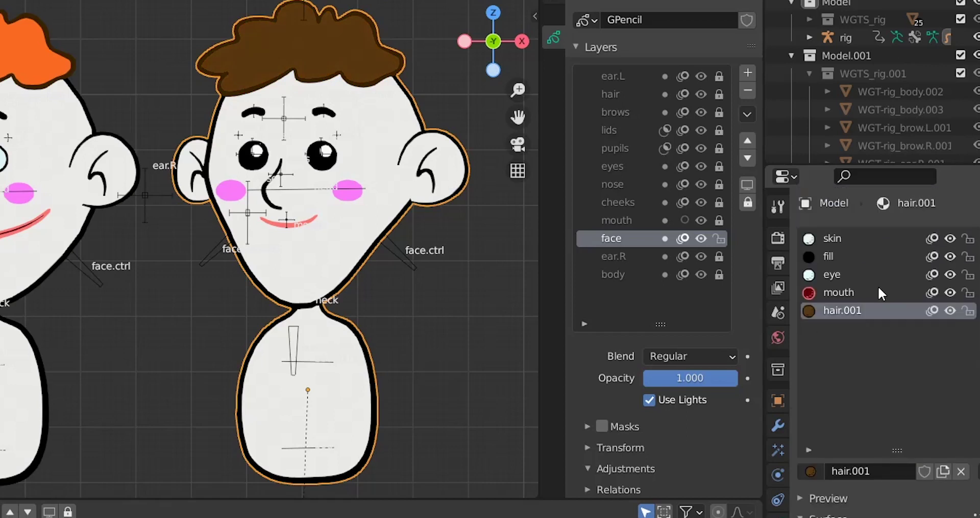
pyautogui.click(848, 245)
pyautogui.scroll(-5, 923, 324)
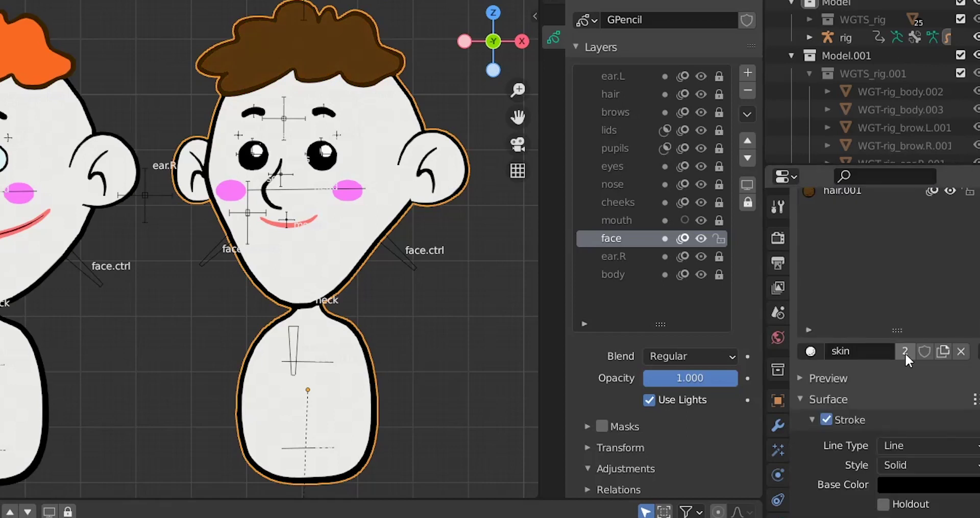
pyautogui.click(943, 351)
pyautogui.click(885, 516)
pyautogui.moveTo(883, 407); pyautogui.dragTo(867, 447)
pyautogui.moveTo(972, 343); pyautogui.dragTo(971, 410)
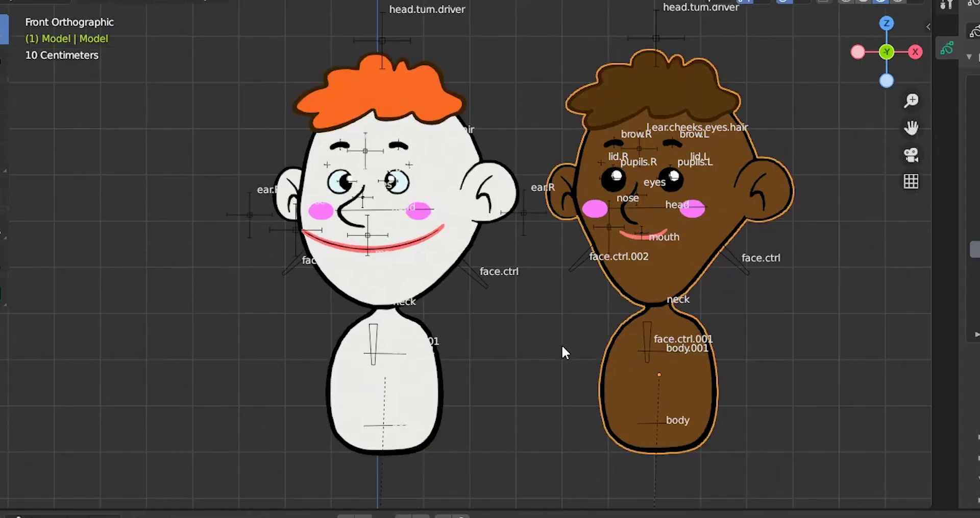
pyautogui.scroll(2, 529, 367)
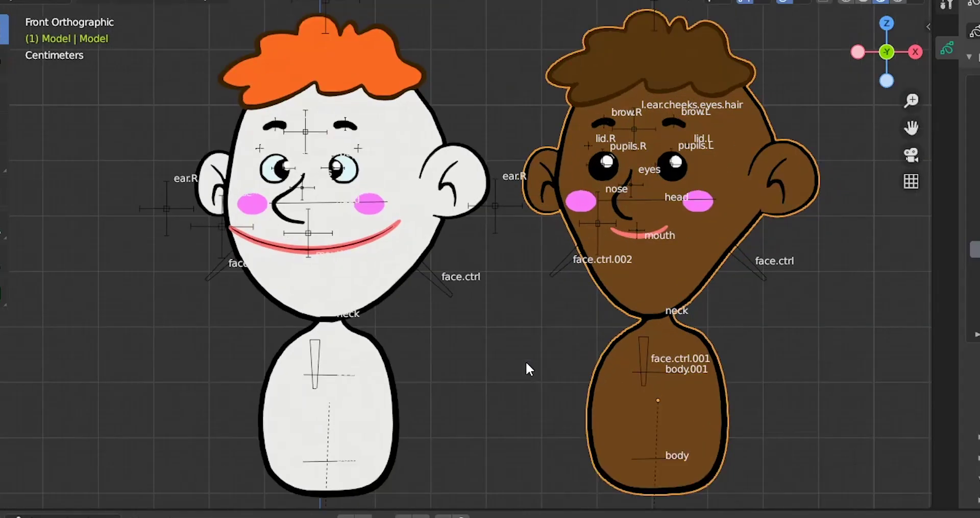